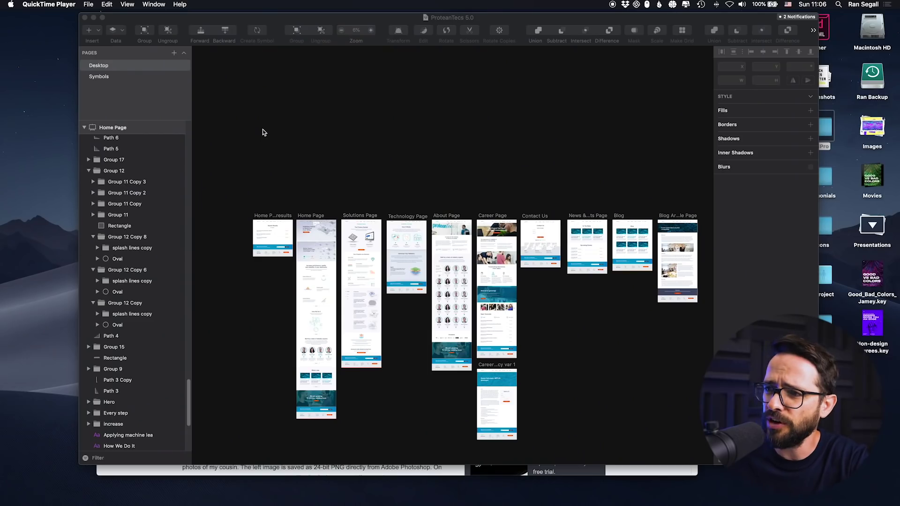
Bring the ProteanTecs 5.0 design document forward in Sketch and examine the Home Page header at 100% zoom.
click(263, 133)
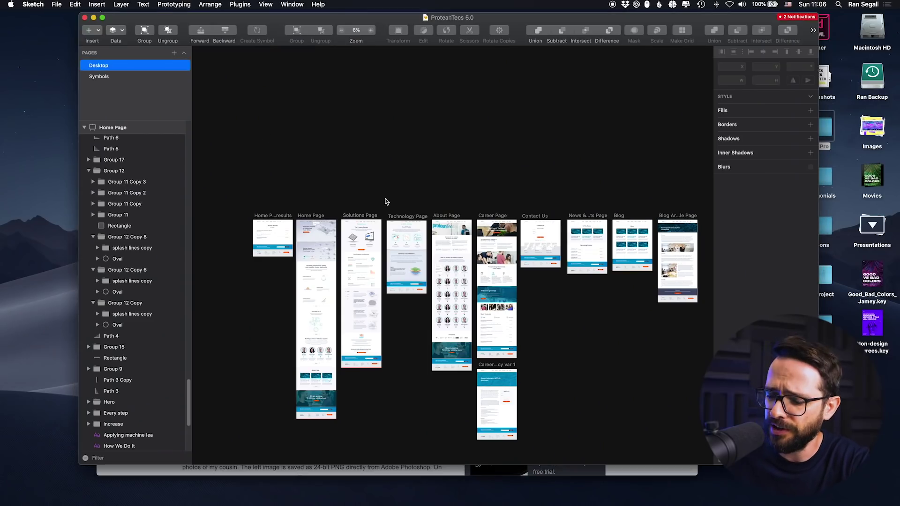
key(super+plus)
key(super+plus)
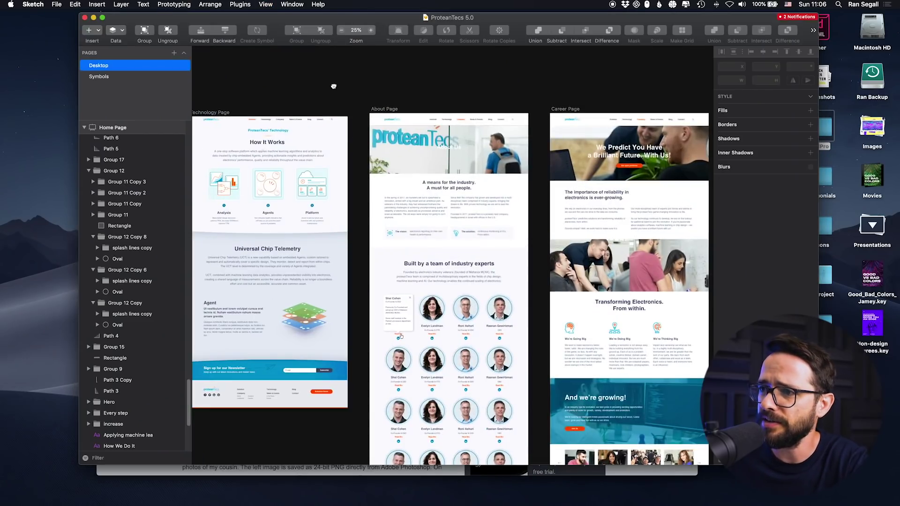
drag(334, 86, 618, 169)
drag(316, 169, 521, 157)
drag(411, 145, 451, 176)
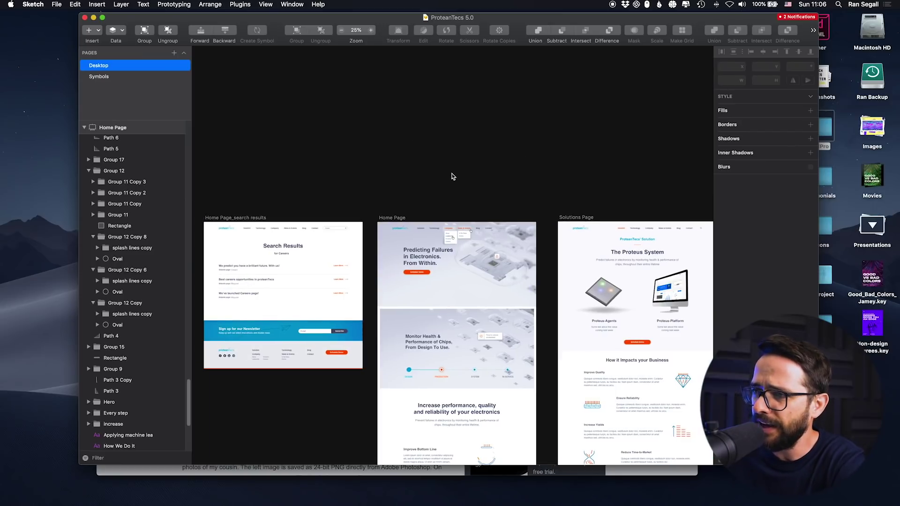
key(super+plus)
key(super+plus)
drag(395, 88, 431, 101)
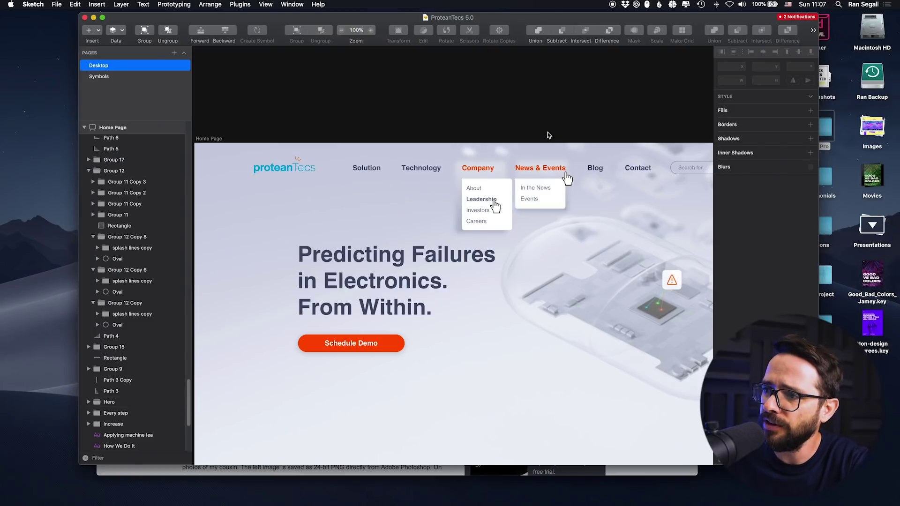
Examine the Company and News & Events dropdown states in the Home Page navigation, close up and in the hero's context.
scroll(548, 135, right, 5)
scroll(549, 135, down, 3)
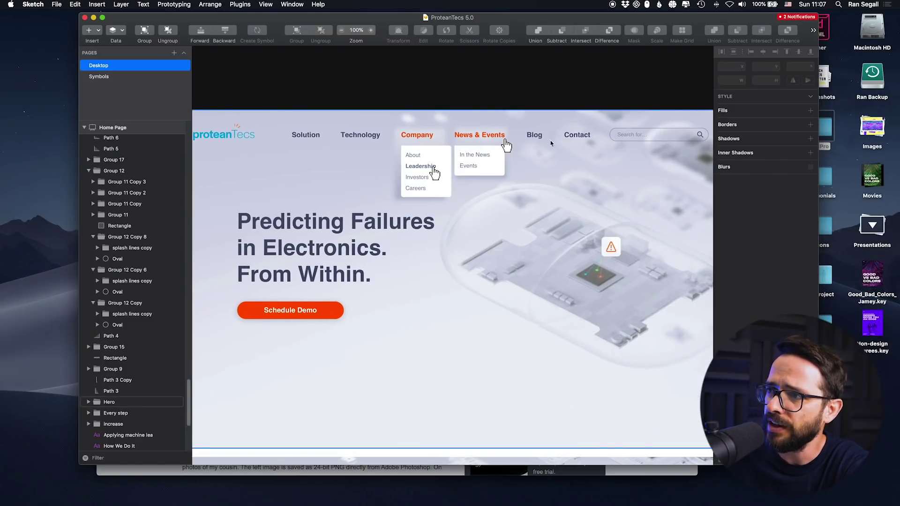
key(super+minus)
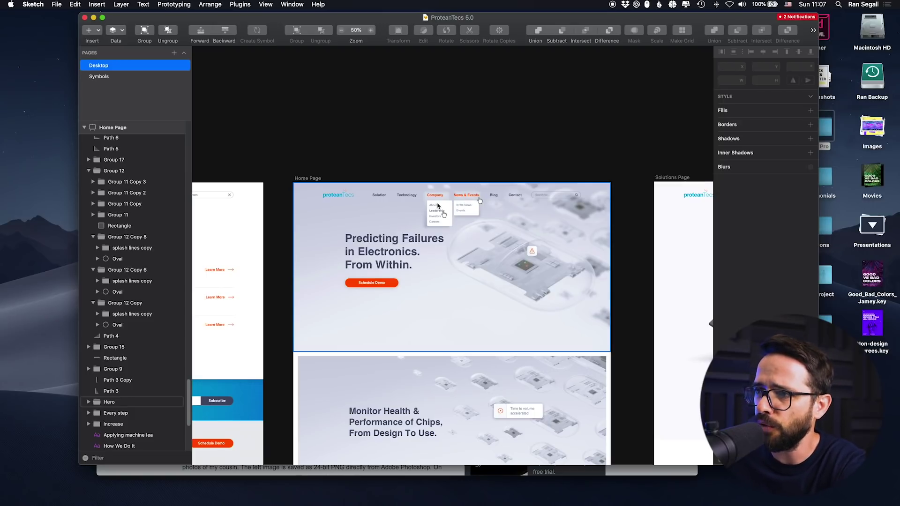
key(super+plus)
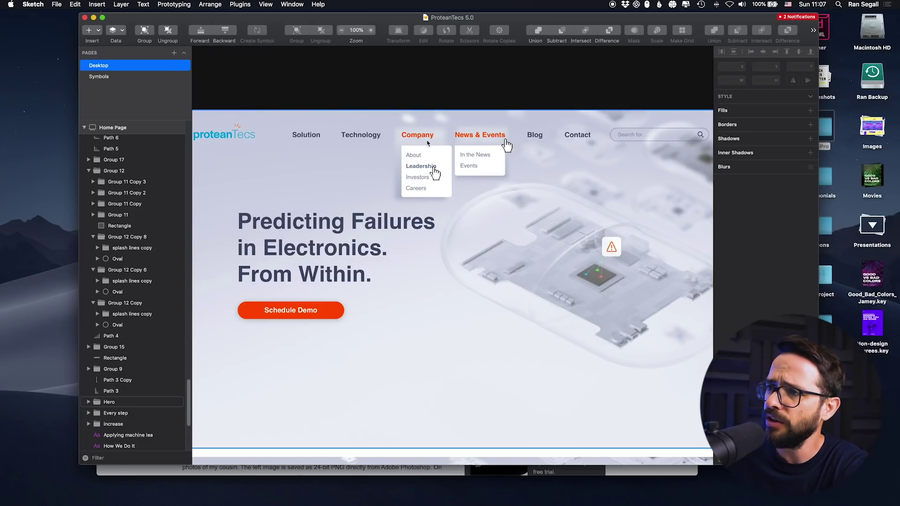
key(super+minus)
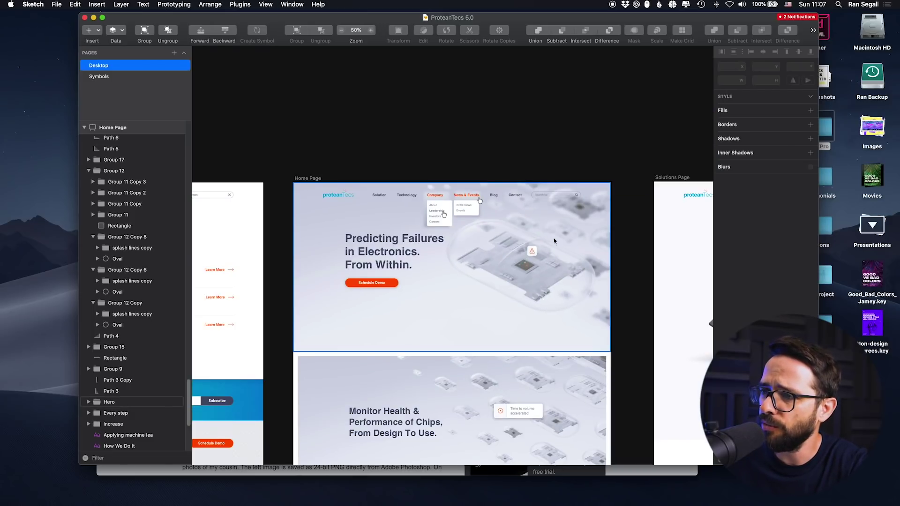
Check which text style is applied to the "Predicting Failures in Electronics" hero heading among the available styles.
click(399, 253)
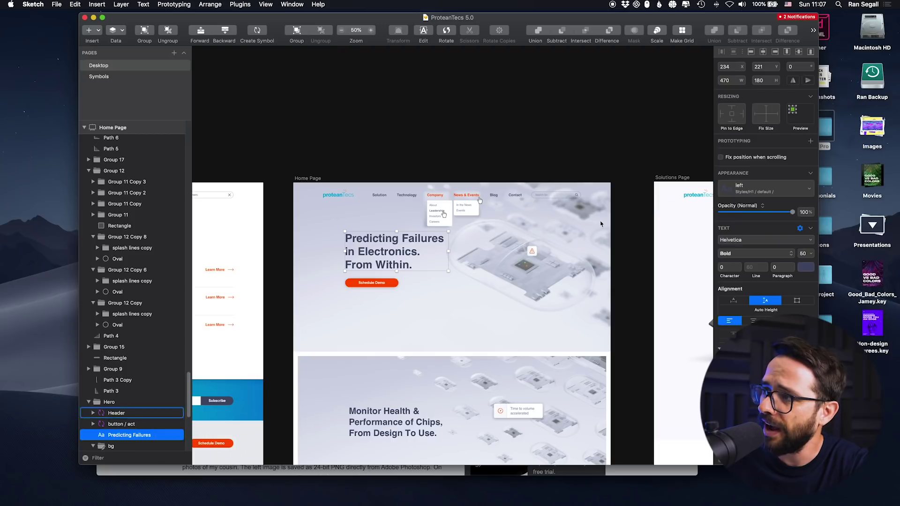
click(741, 193)
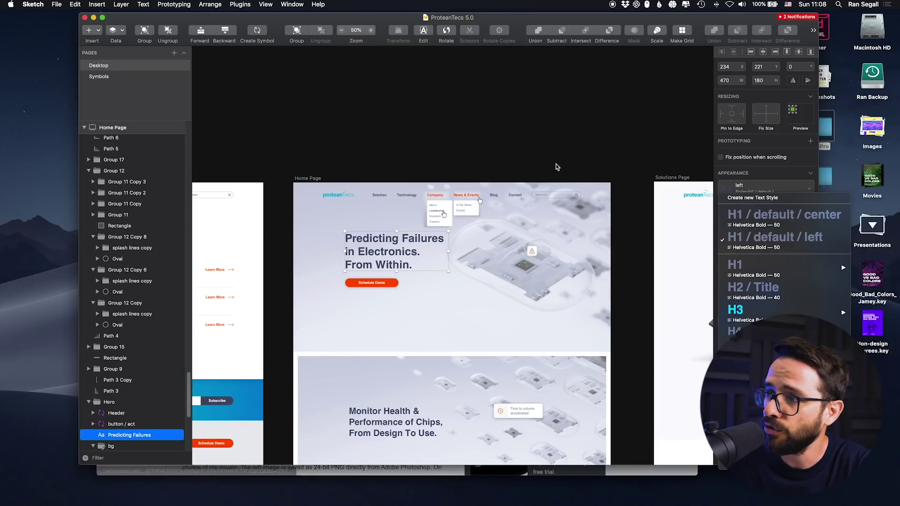
click(449, 136)
Check the text styles of the "Increase performance, quality and reliability" heading and the subtitle beneath it.
scroll(415, 334, down, 10)
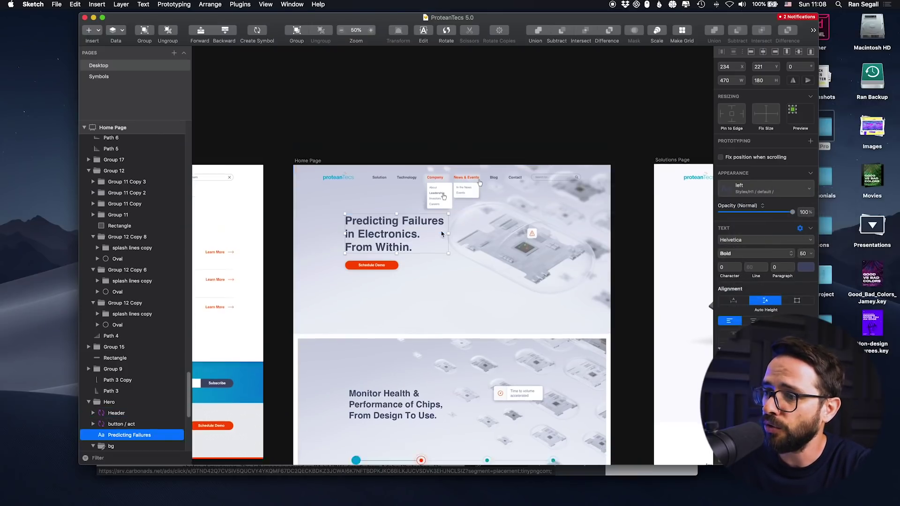
click(416, 334)
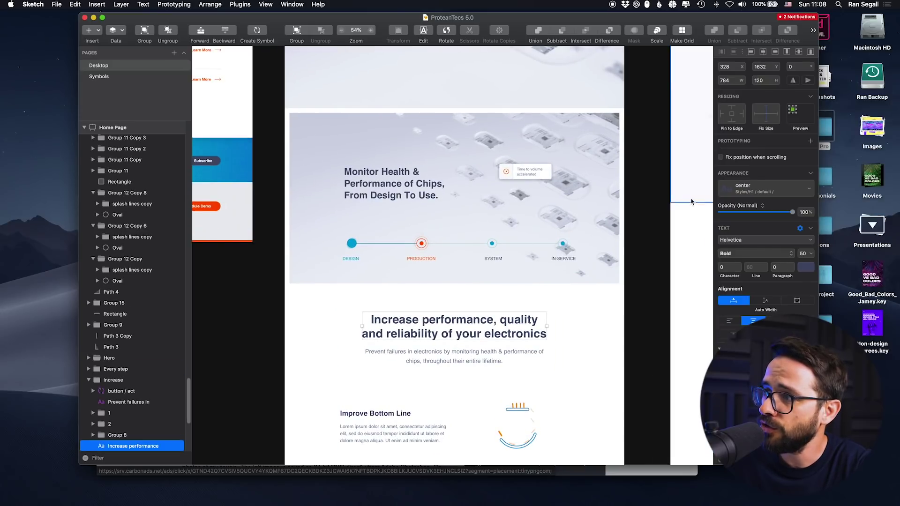
click(466, 358)
click(768, 188)
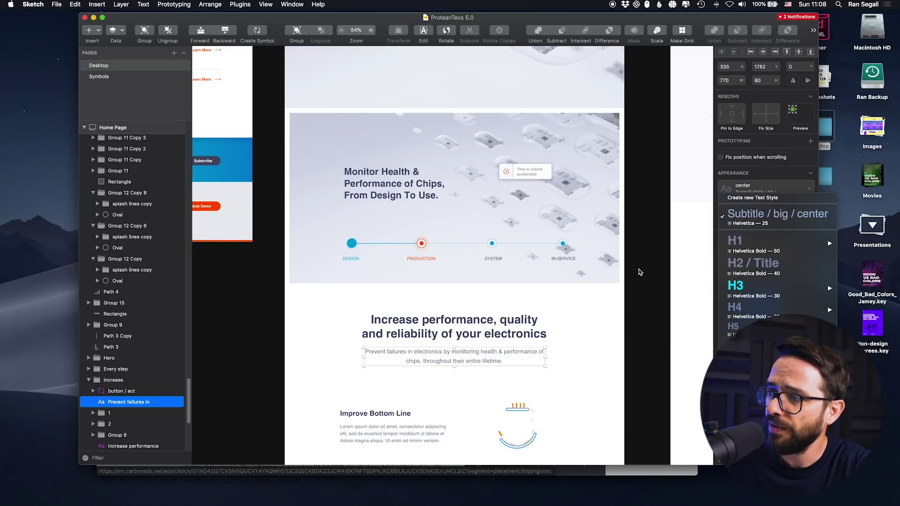
click(655, 249)
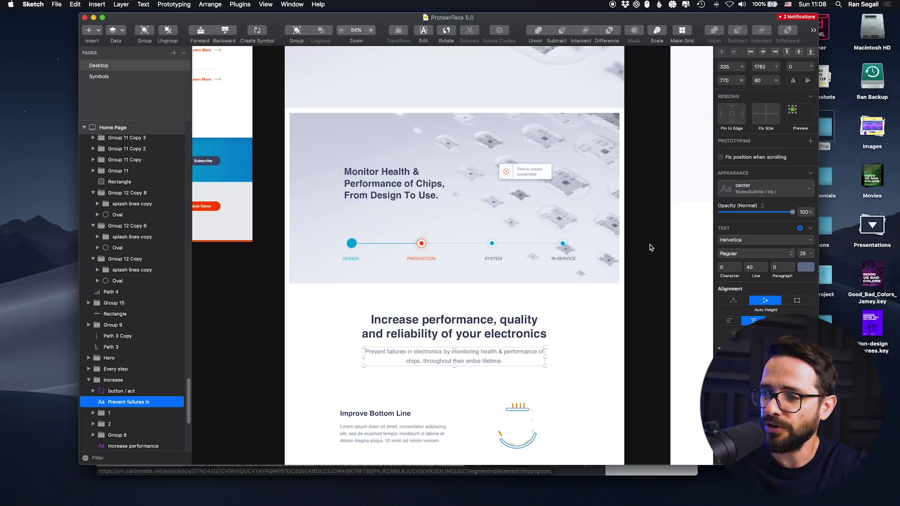
click(640, 242)
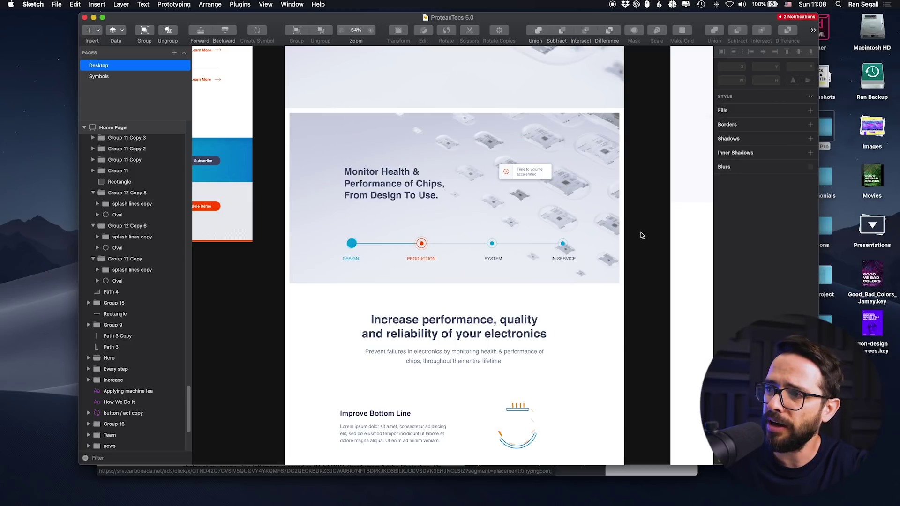
Select the diamond illustration beside Improve Quality on the Solutions Page to inspect its export settings.
scroll(641, 236, up, 10)
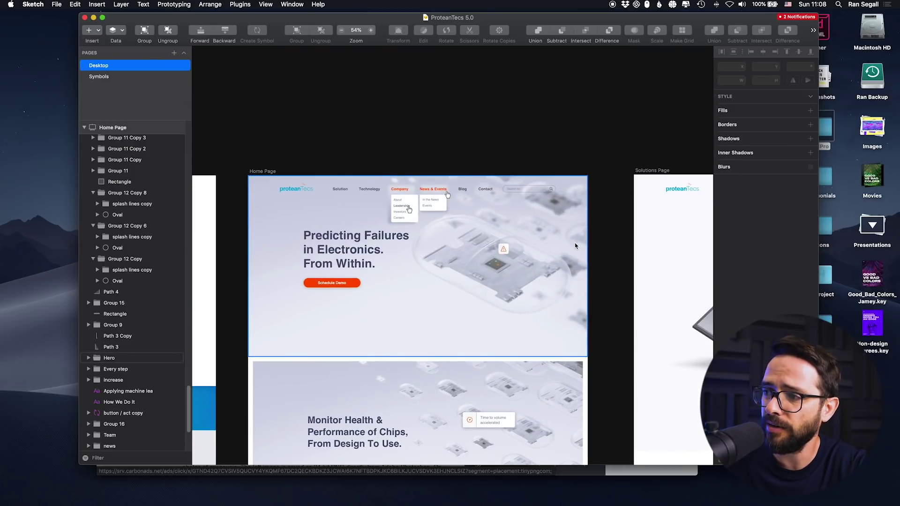
scroll(497, 241, left, 3)
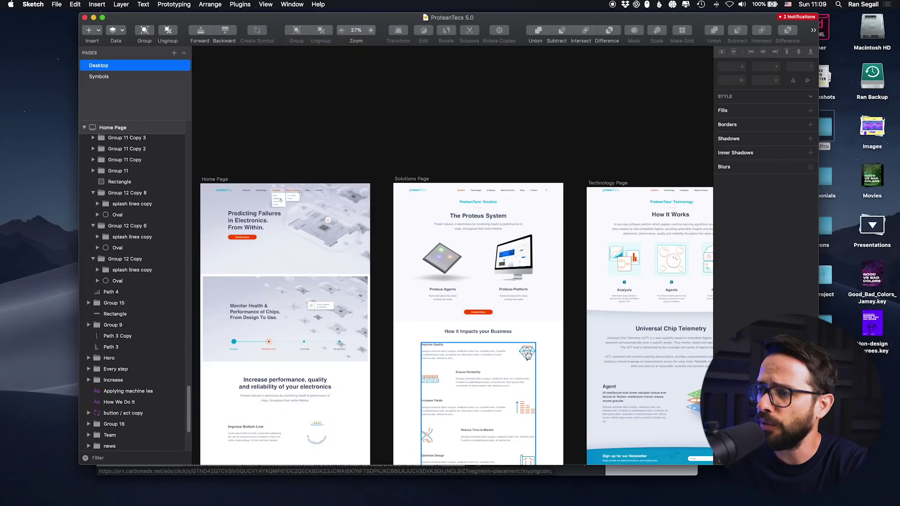
scroll(569, 375, up, 10)
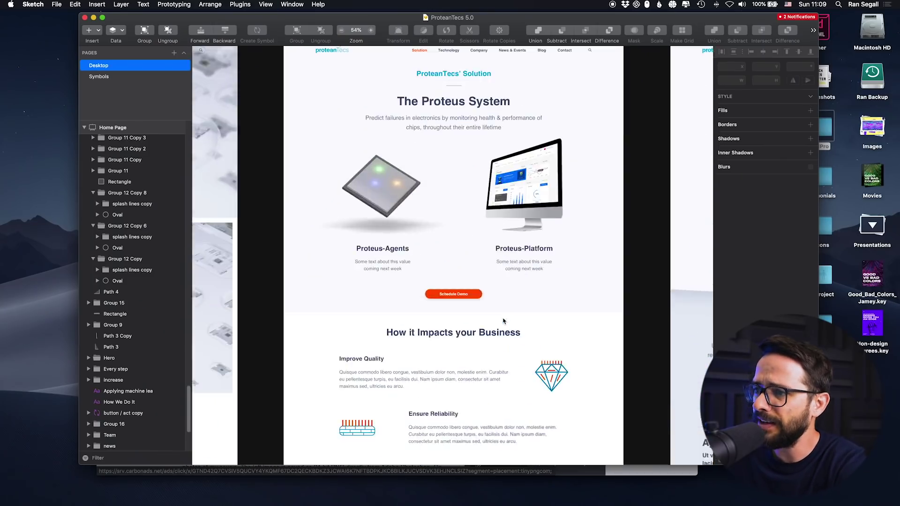
drag(569, 374, 411, 206)
click(428, 274)
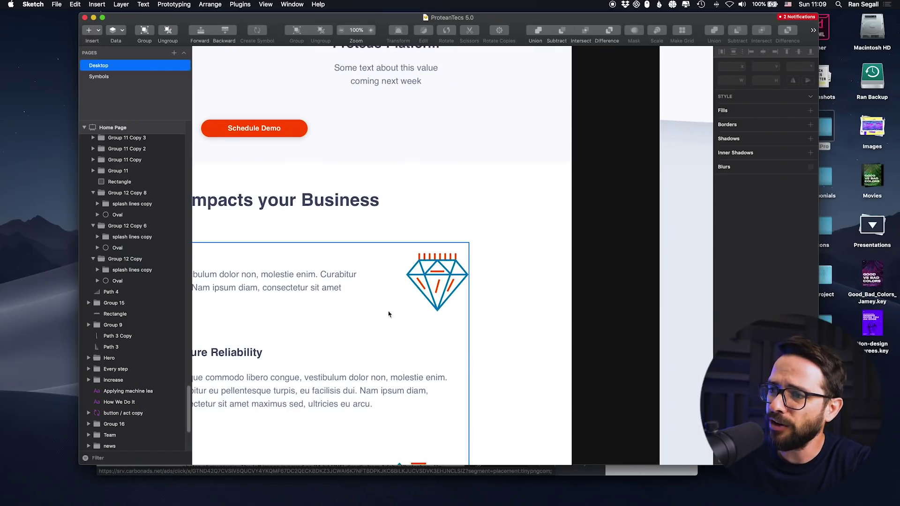
double_click(427, 274)
double_click(438, 283)
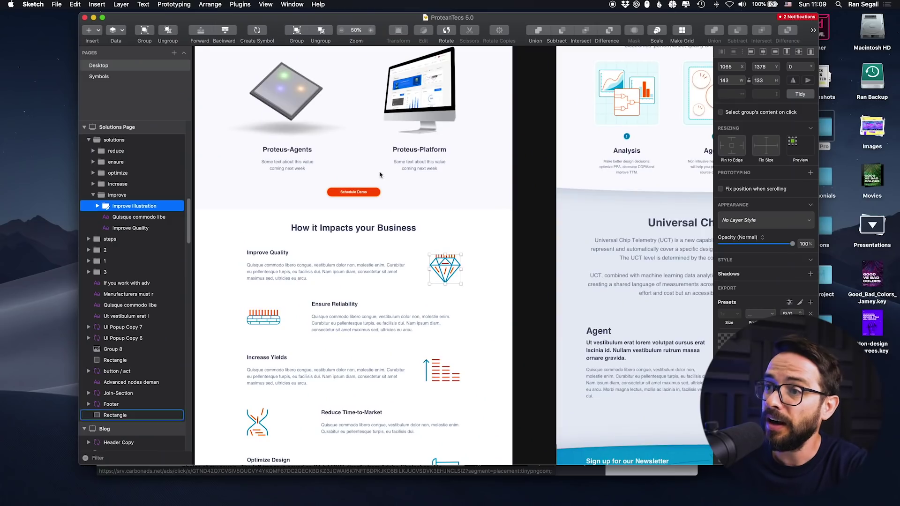
Set the JPG export size of the Home Page hero's bg group to 2x.
scroll(380, 175, left, 10)
scroll(380, 174, up, 5)
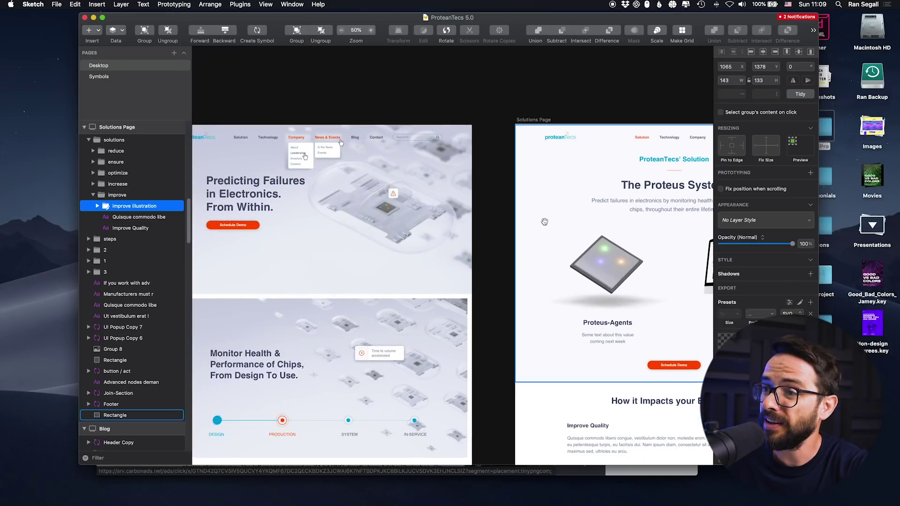
scroll(345, 230, left, 5)
scroll(345, 231, up, 2)
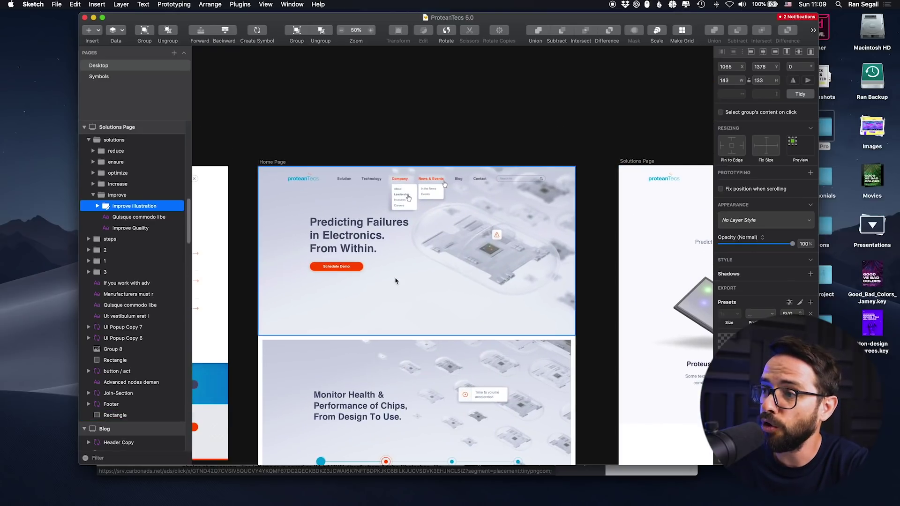
super+click(470, 271)
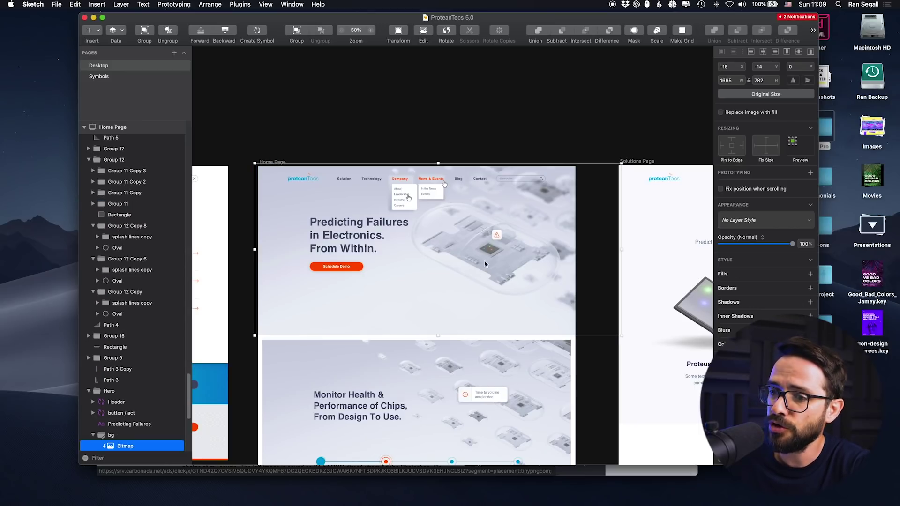
click(112, 435)
scroll(131, 404, down, 2)
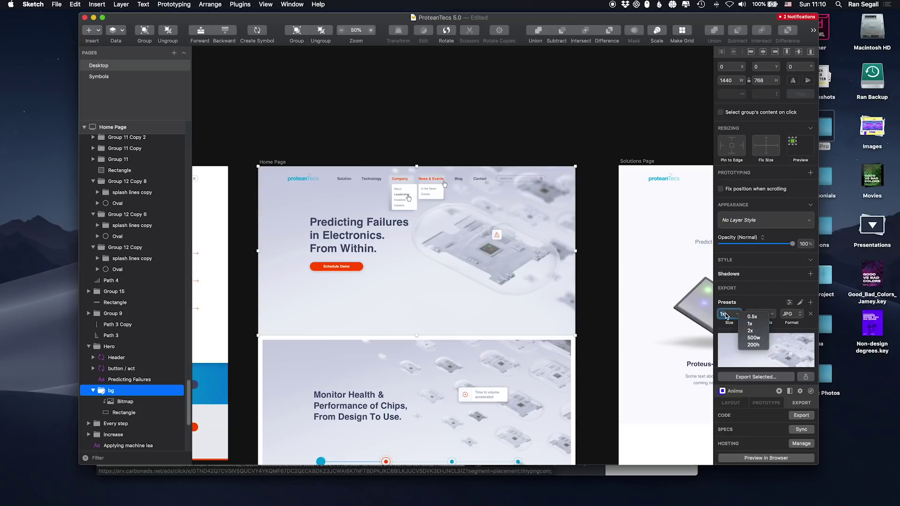
click(751, 331)
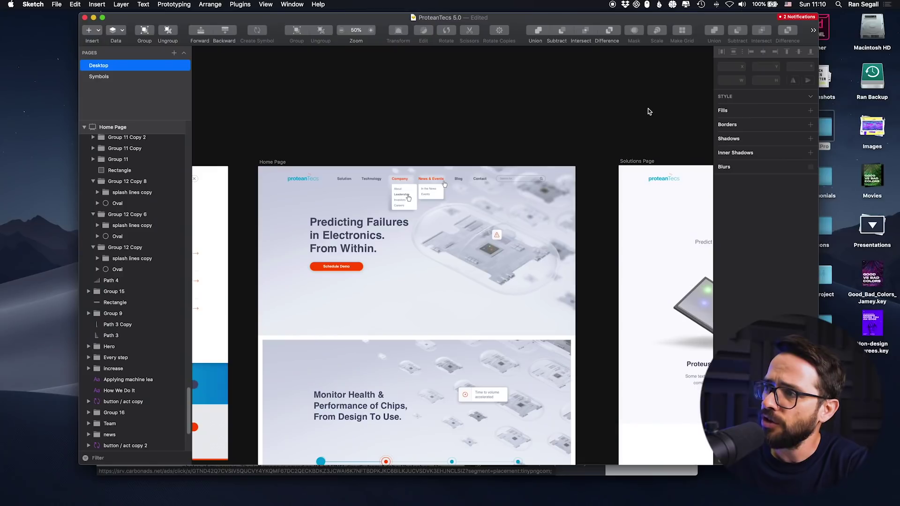
Inspect the layered chip image in the Agent section of the Technology Page by selecting it inside its group.
scroll(648, 111, right, 15)
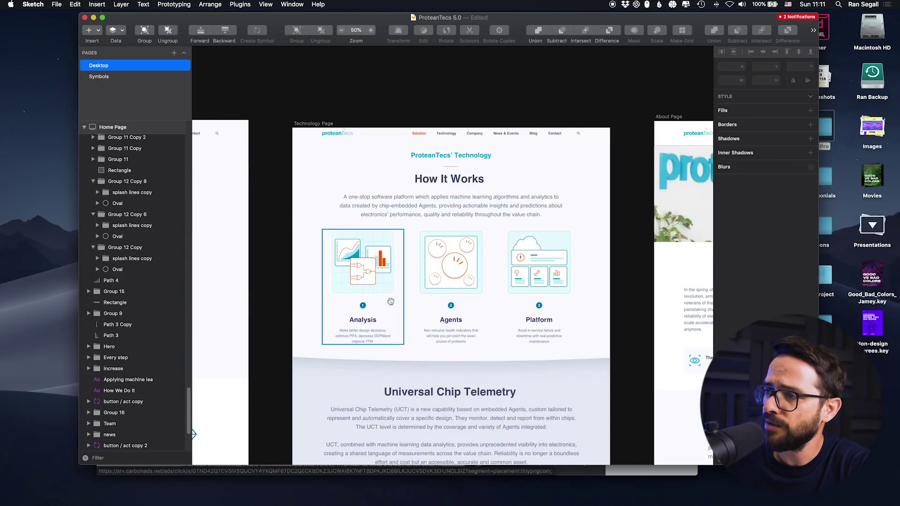
scroll(391, 301, down, 12)
scroll(390, 301, right, 5)
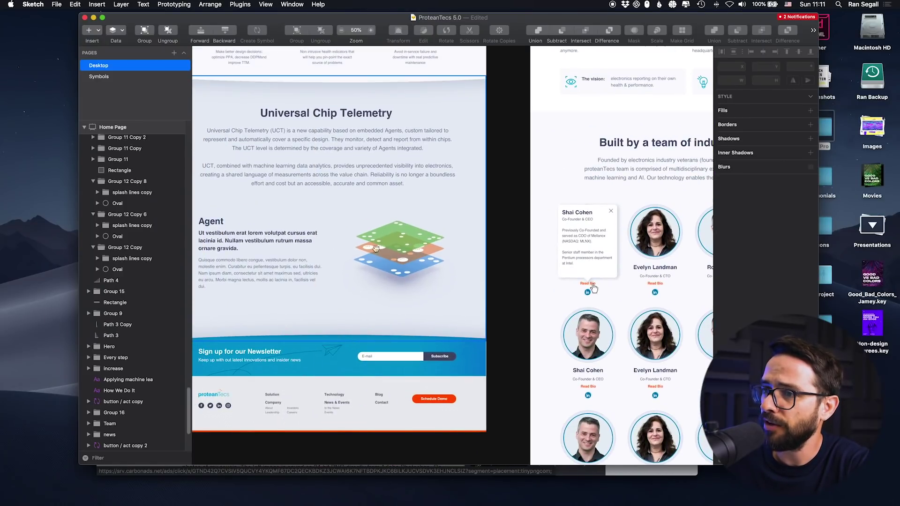
scroll(380, 257, up, 5)
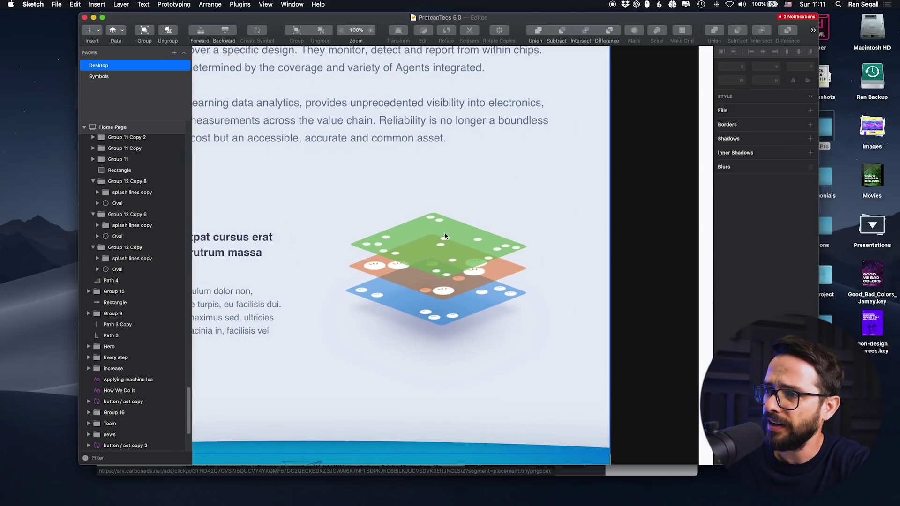
click(443, 293)
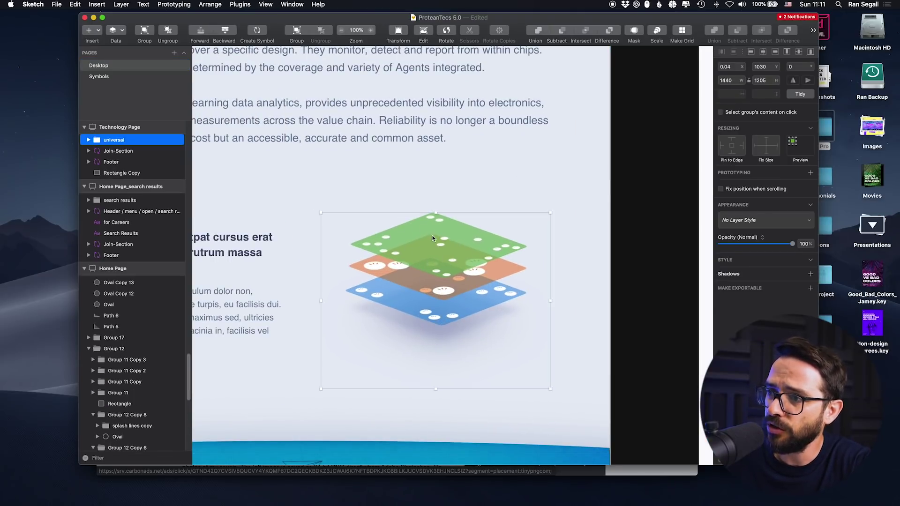
super+click(446, 245)
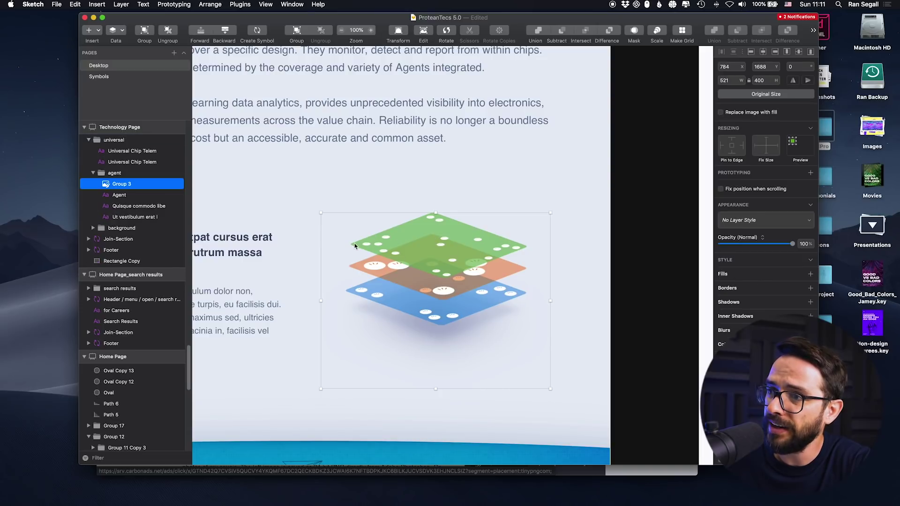
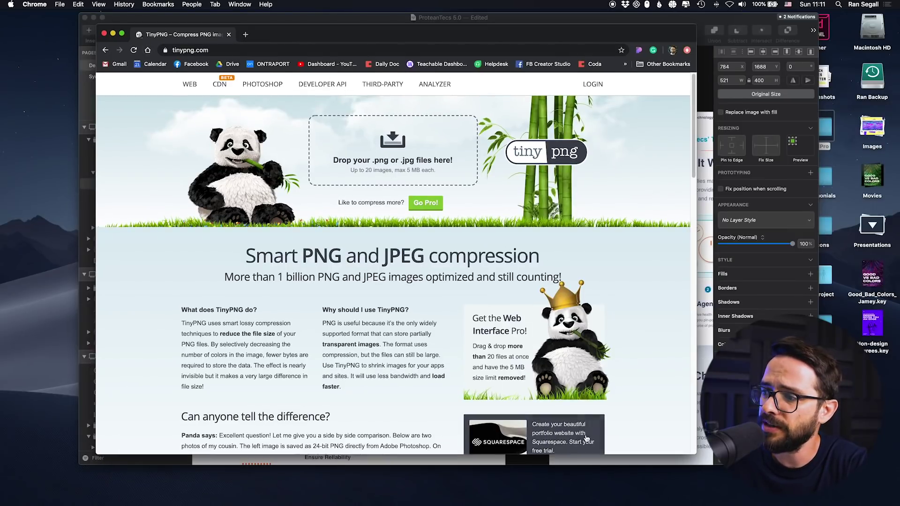
Switch to the TinyPNG page in Chrome, enlarge the browser window and view the image upload area.
drag(692, 454, 744, 470)
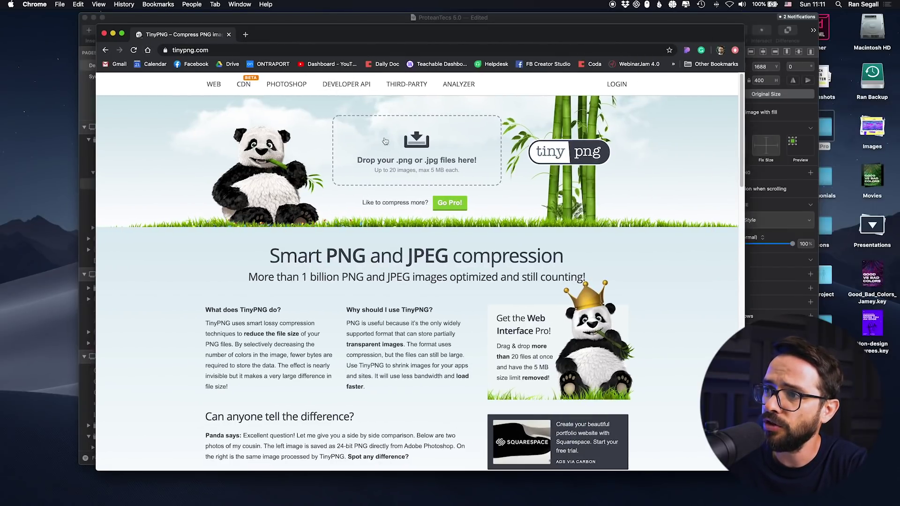
click(422, 142)
click(557, 257)
key(super+m)
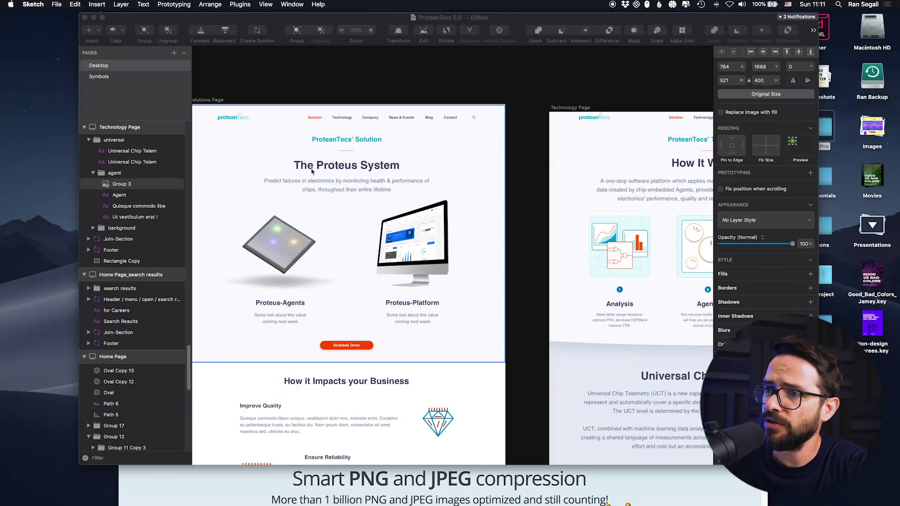
Switch back to Sketch and select the Home Page hero's bg group to review its export settings.
click(279, 244)
scroll(305, 243, left, 10)
click(348, 248)
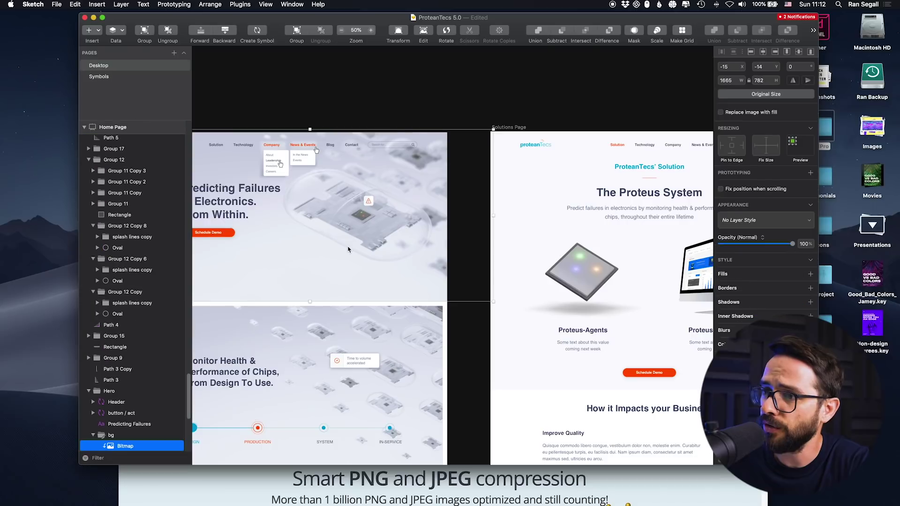
click(112, 435)
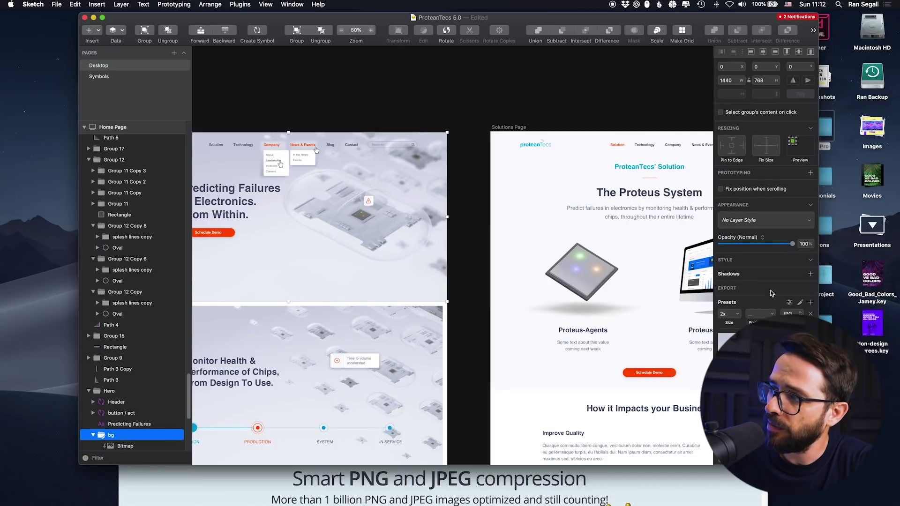
Export the hero's bg group as a JPG named bg to the Desktop.
click(732, 338)
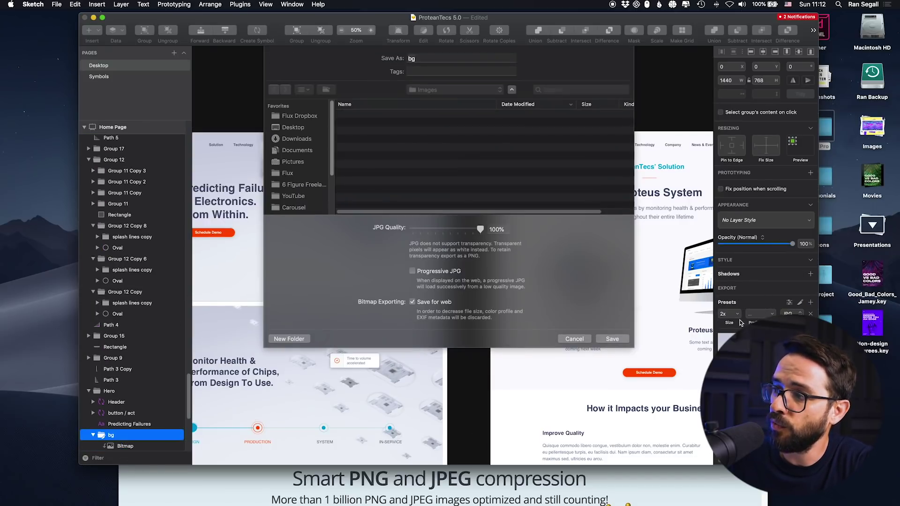
click(291, 128)
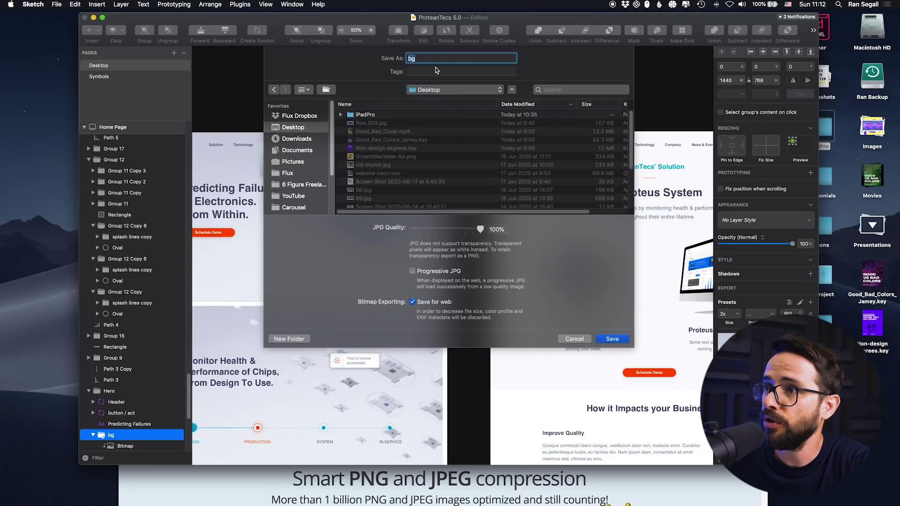
click(611, 338)
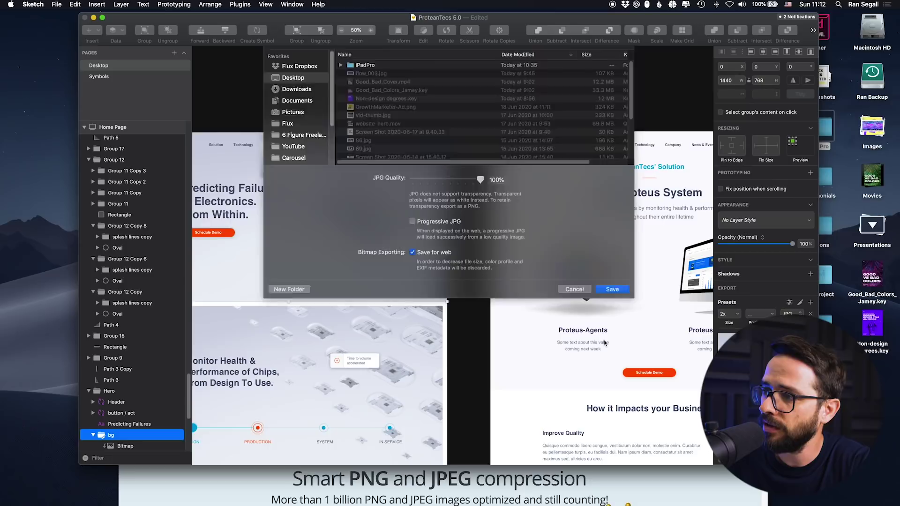
Switch to the TinyPNG page in Chrome and upload bg.jpg from the Desktop for compression.
key(super+Tab)
click(391, 254)
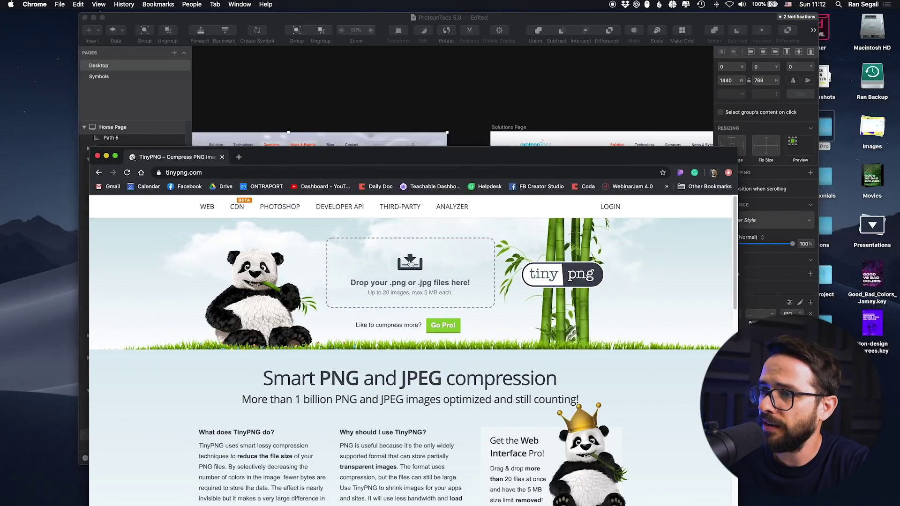
click(410, 264)
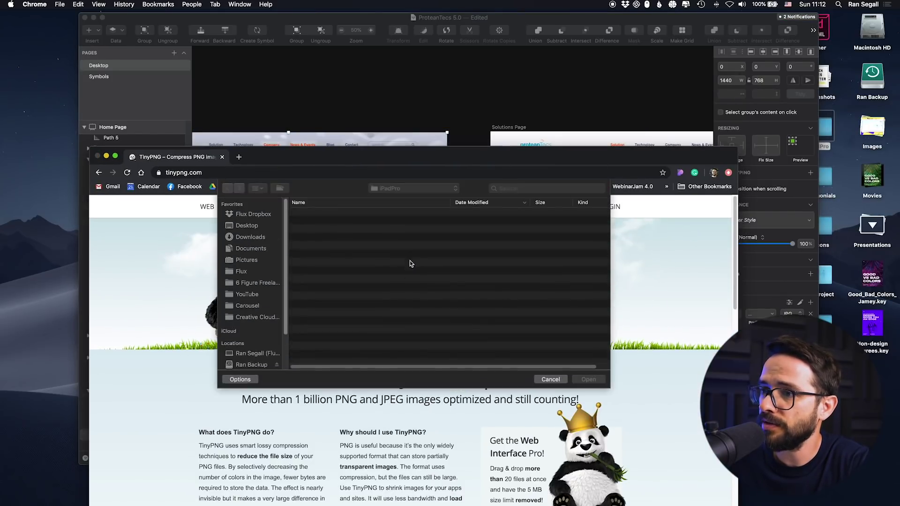
click(250, 226)
click(328, 213)
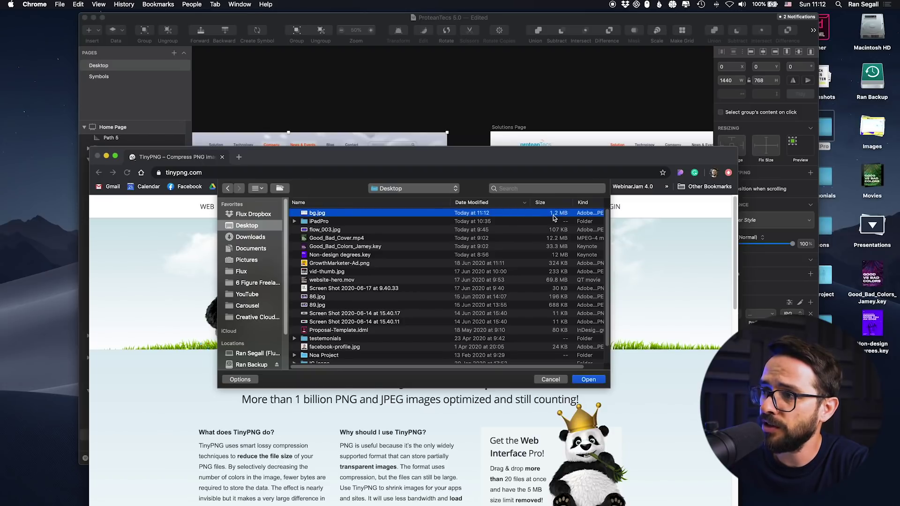
click(589, 380)
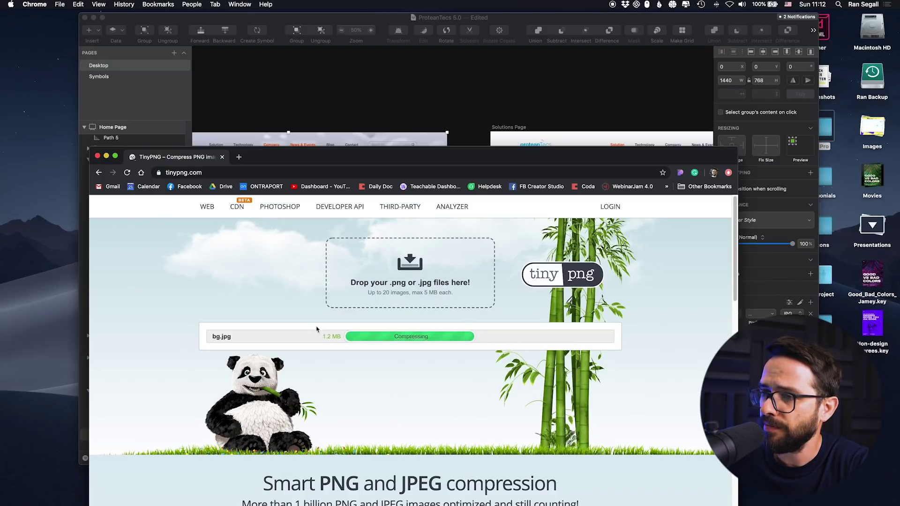
Check the compressed file size and download the compressed image to the Desktop as "bg - compressed".
drag(391, 150, 391, 79)
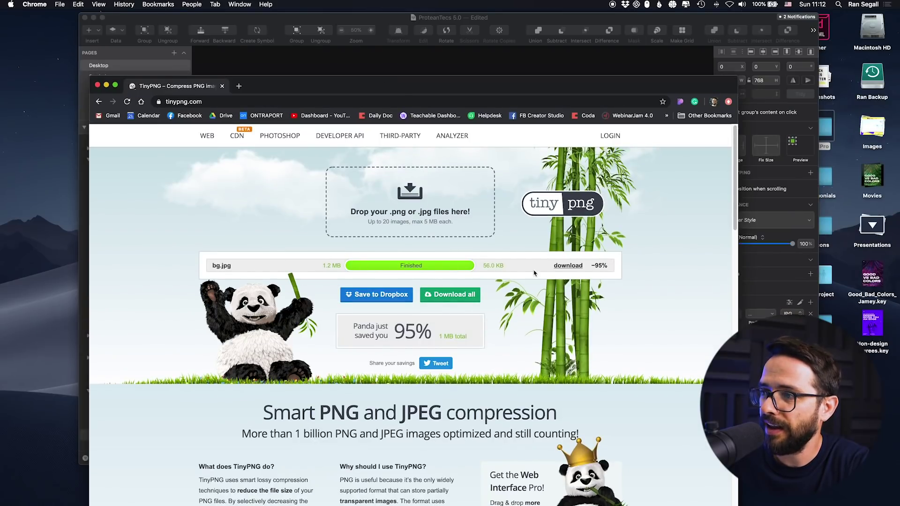
drag(485, 266, 505, 268)
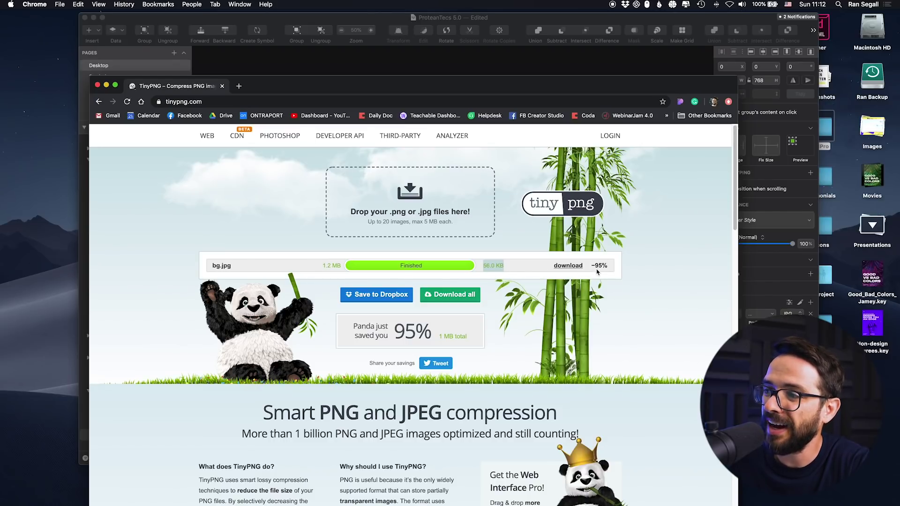
click(568, 265)
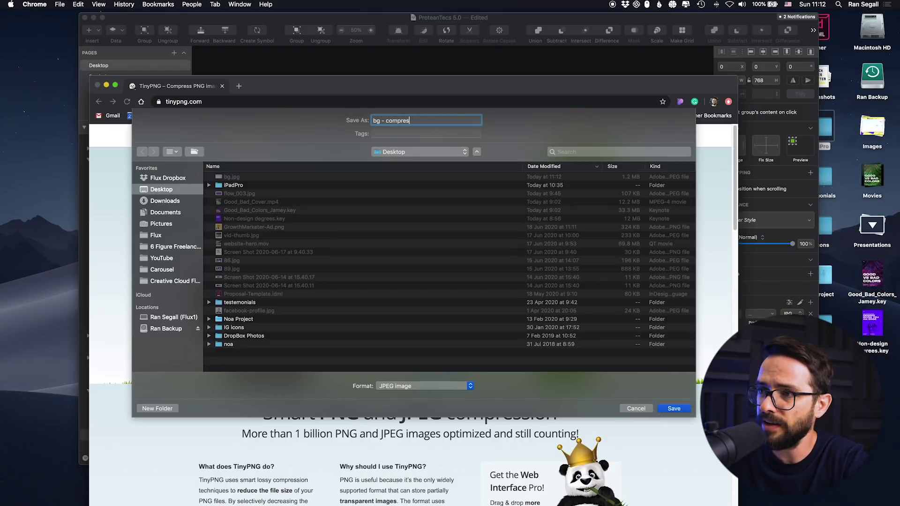
key(Return)
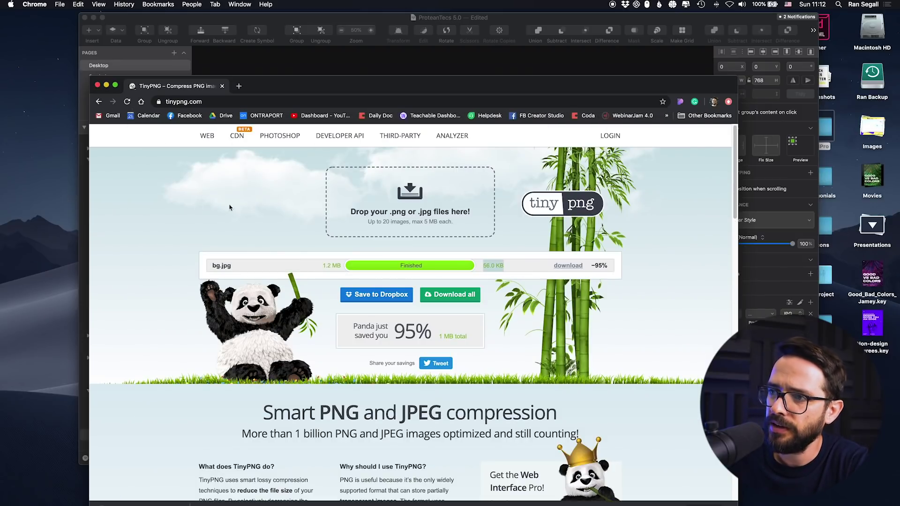
Switch to Finder and open a large preview of bg.jpg from the Desktop folder.
key(super+Tab)
key(super+Tab)
key(super+Tab)
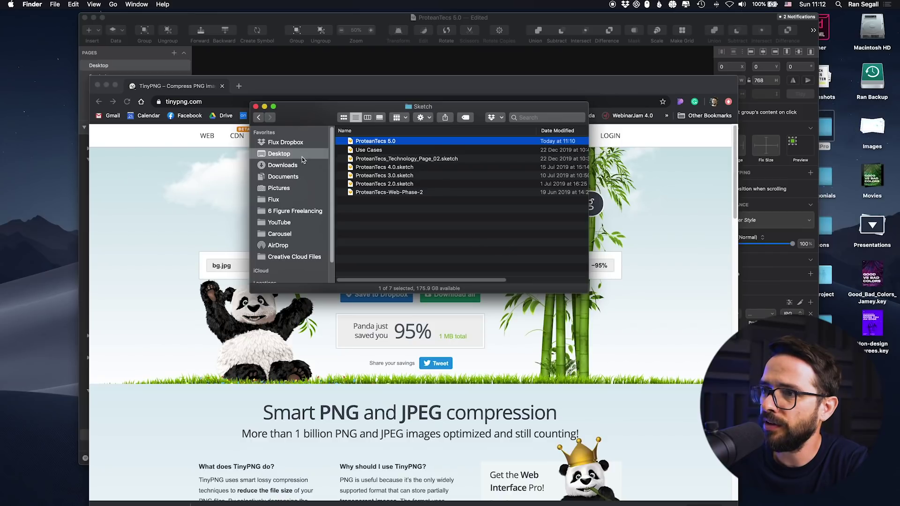
click(371, 149)
key(space)
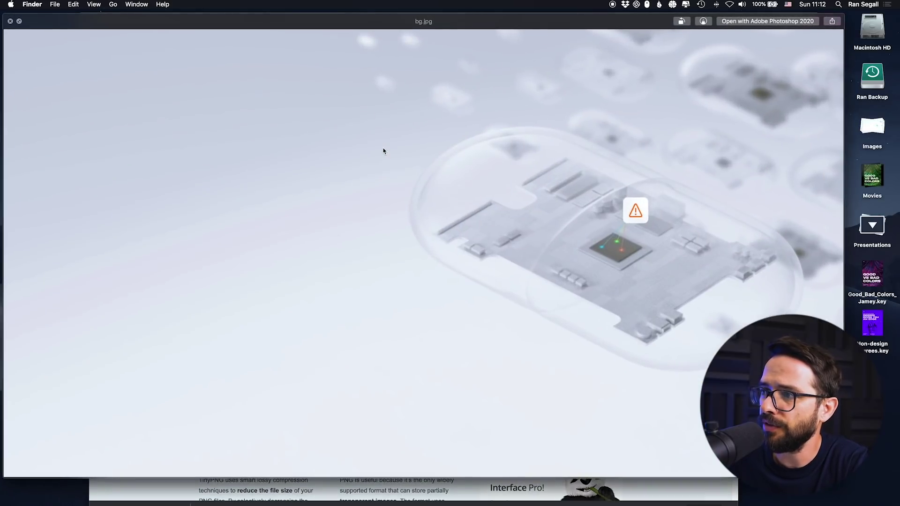
Compare the image quality of bg.jpg and bg - compressed.jpg by alternating between their previews.
key(Down)
key(Up)
key(Down)
key(Up)
key(Down)
key(Up)
key(Down)
key(Up)
key(Down)
key(Up)
key(Down)
key(Up)
key(Down)
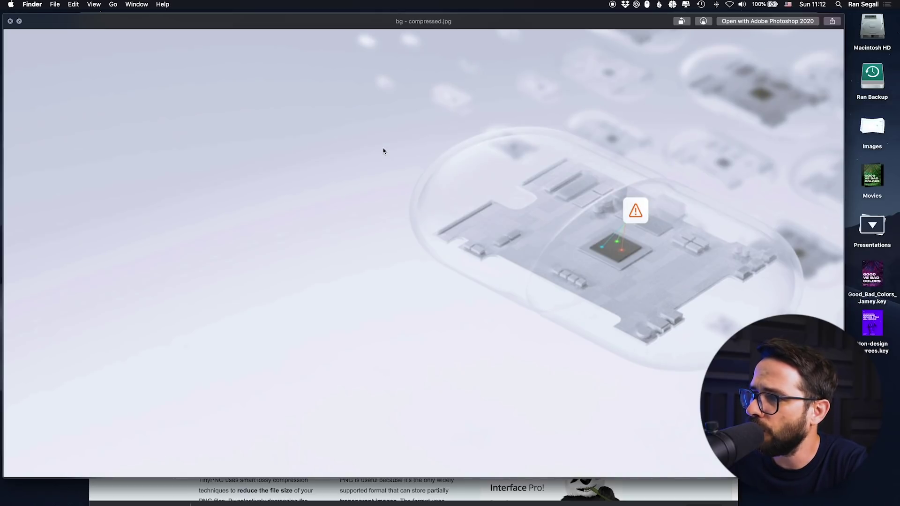
key(Up)
key(Down)
key(Up)
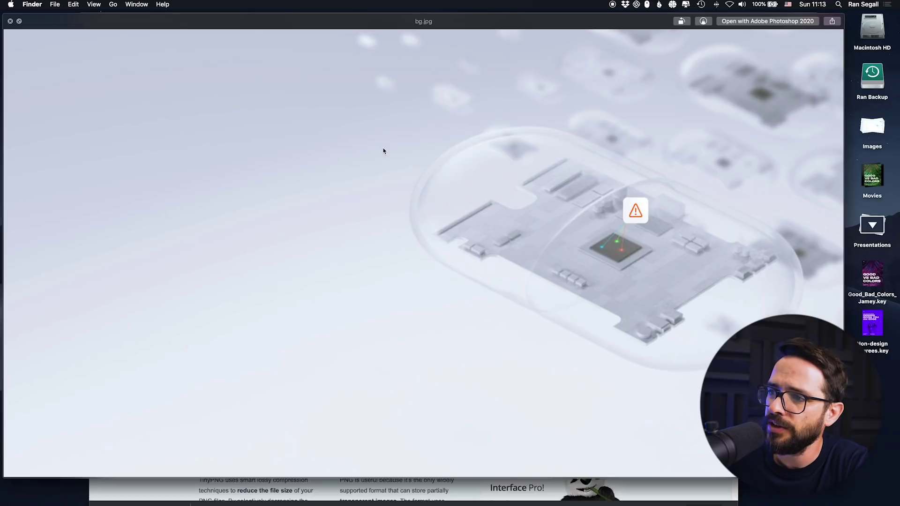